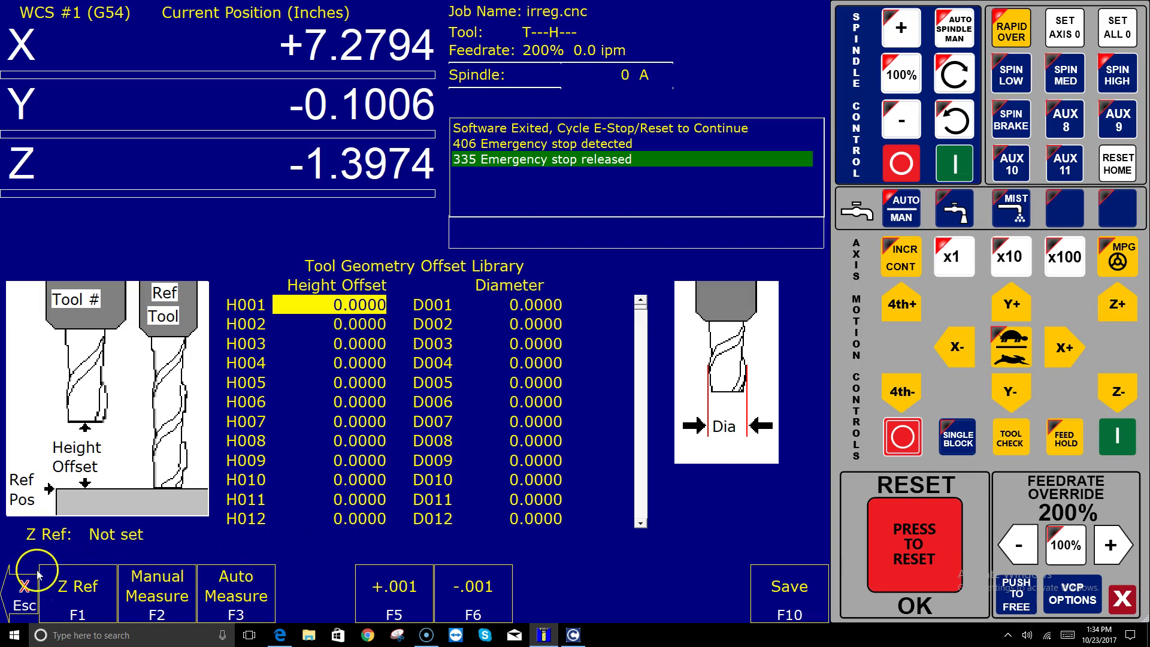
Examine the height offset and diameter columns in the tool geometry offset library, reopening it from the main screen
key(Escape)
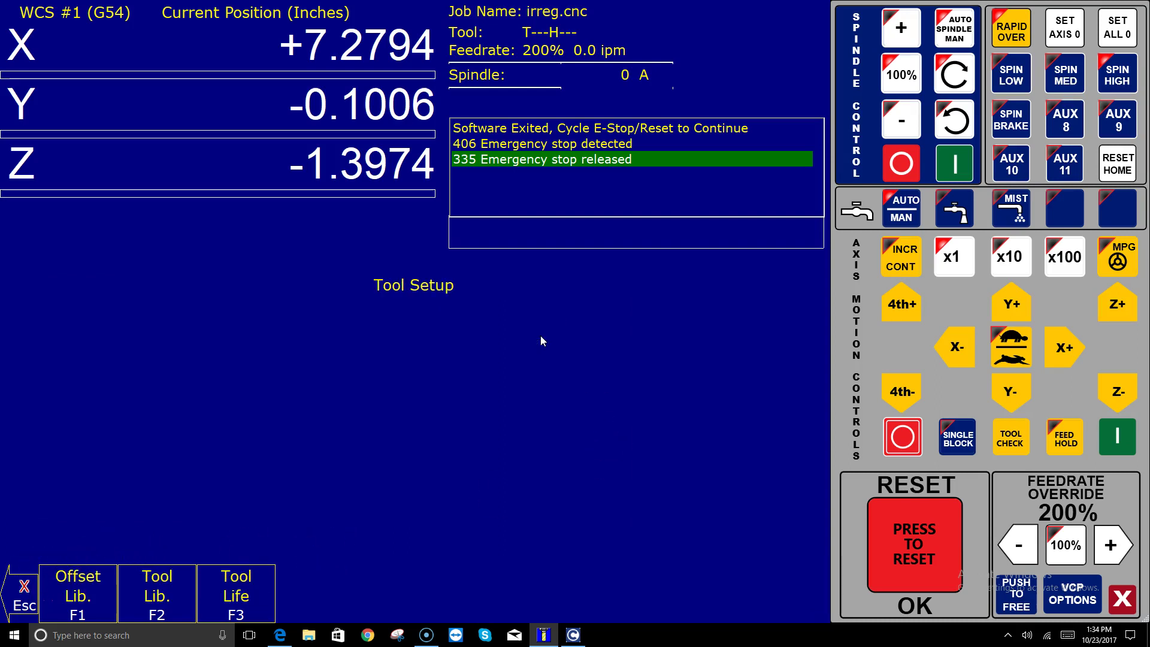
key(Escape)
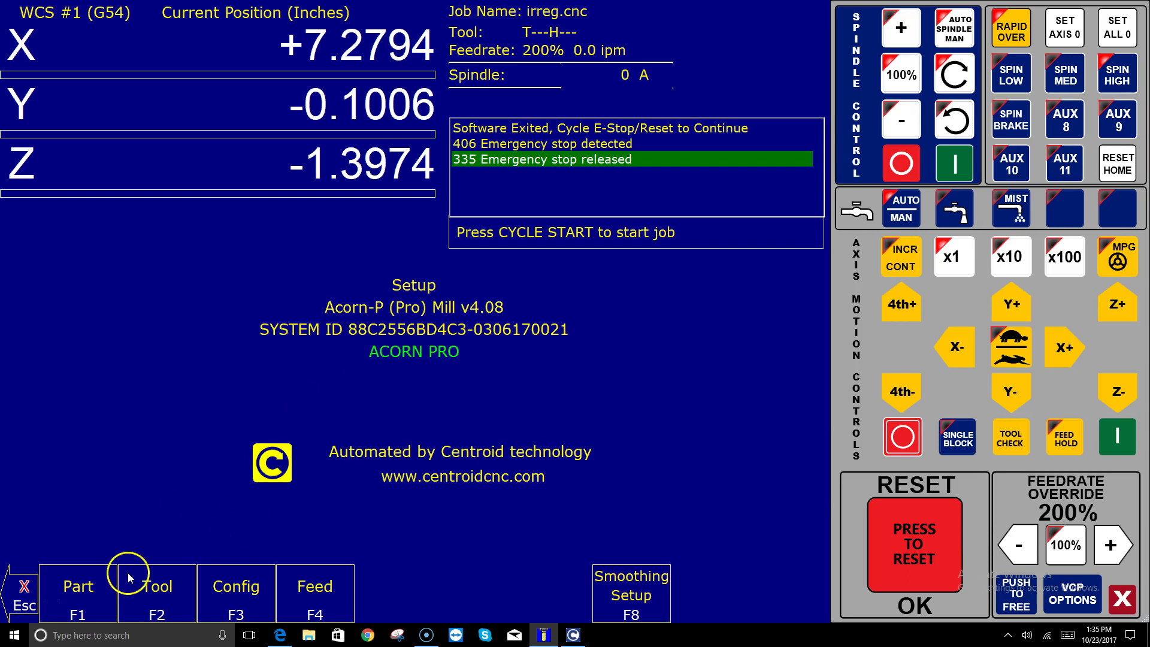
key(Escape)
click(75, 574)
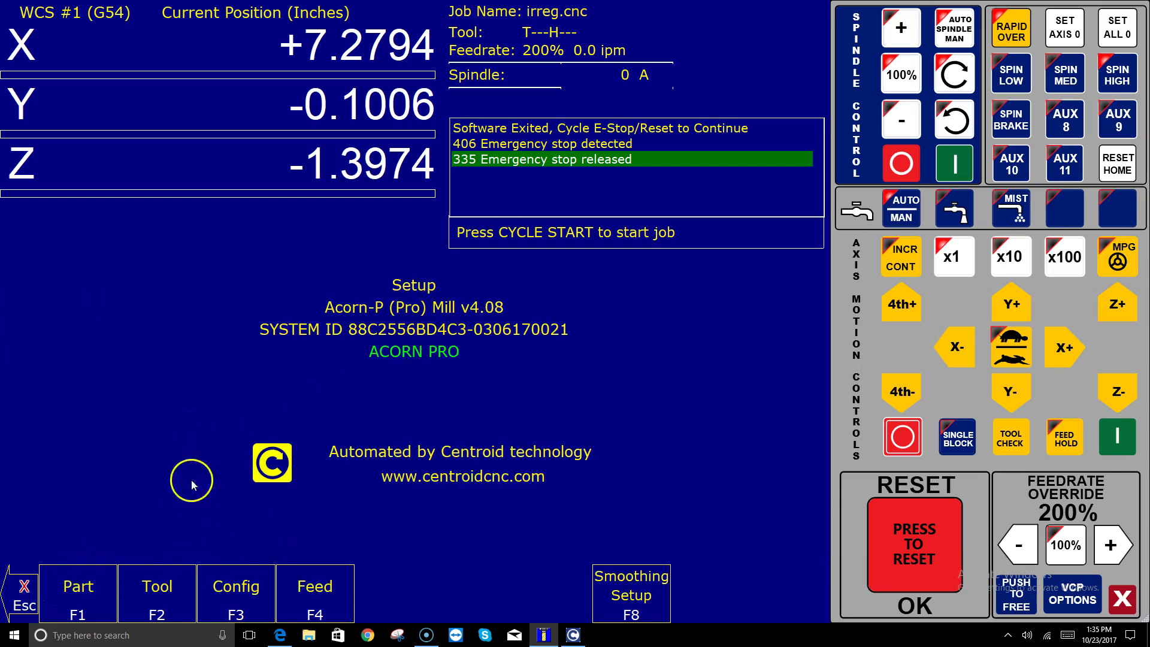
click(182, 585)
click(114, 571)
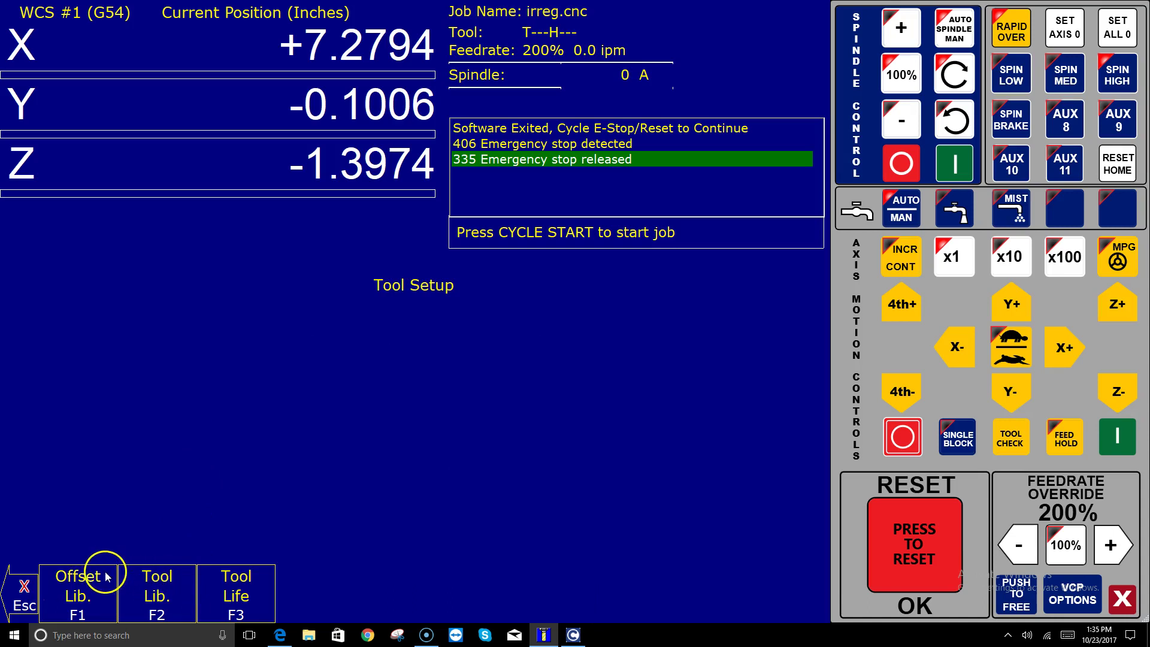
key(Up)
key(Up)
key(Up)
key(Up)
key(Up)
key(Up)
key(Up)
key(Up)
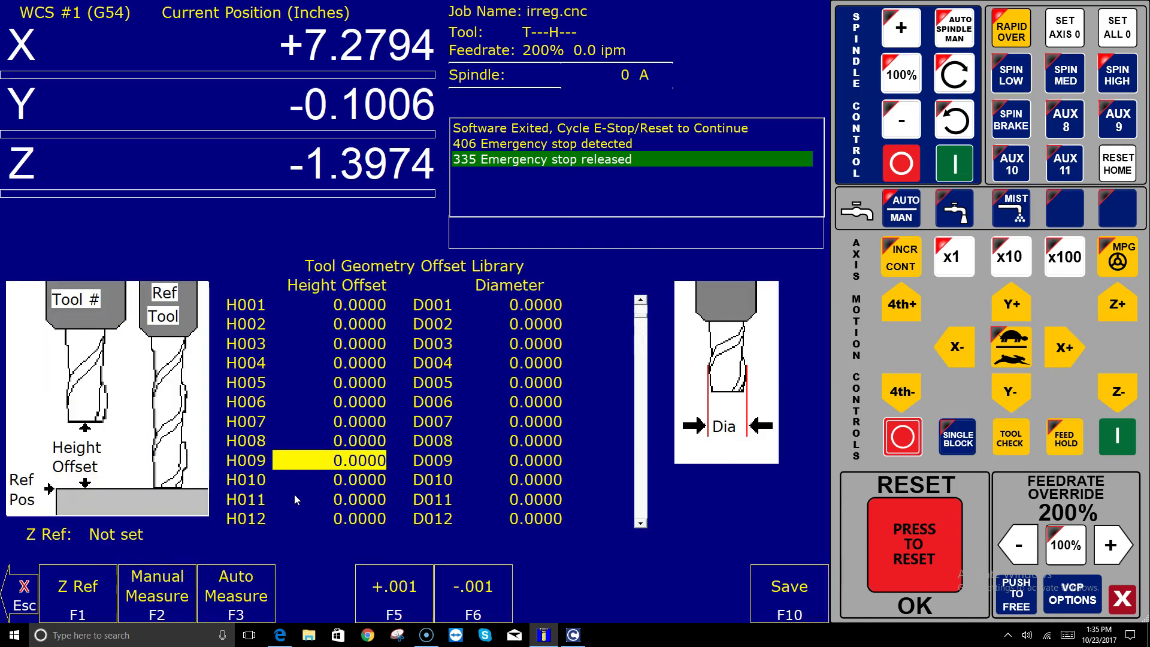
key(Up)
key(Right)
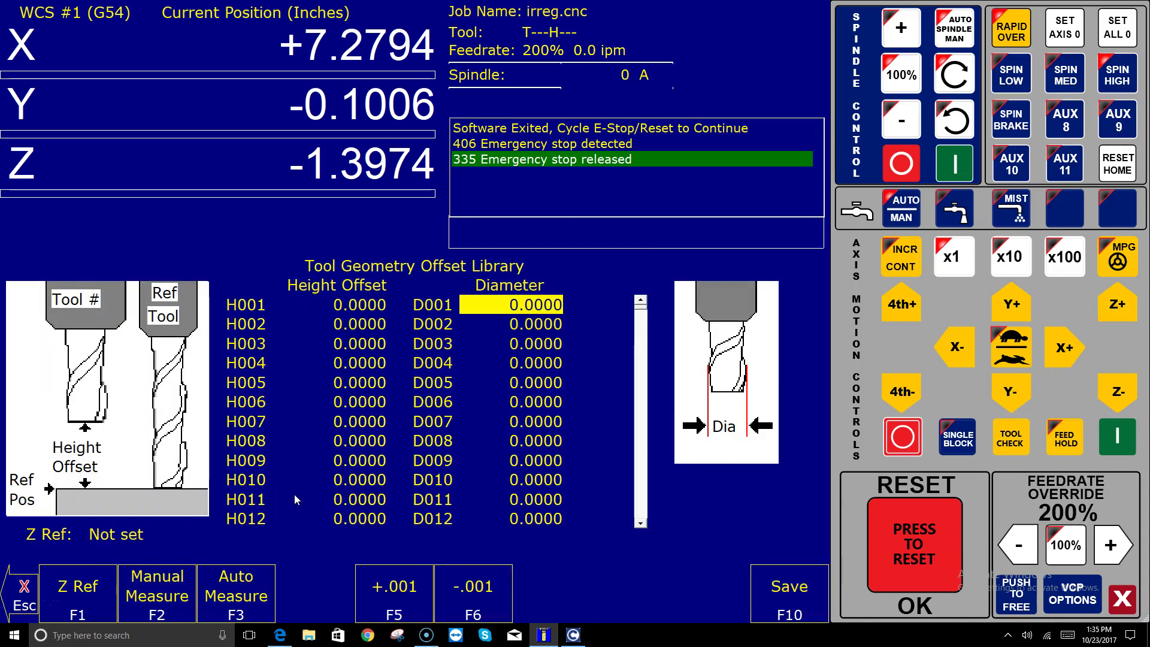
Examine the coolant, spindle, speed and description entries in the tool library, and return to the main screen
key(Escape)
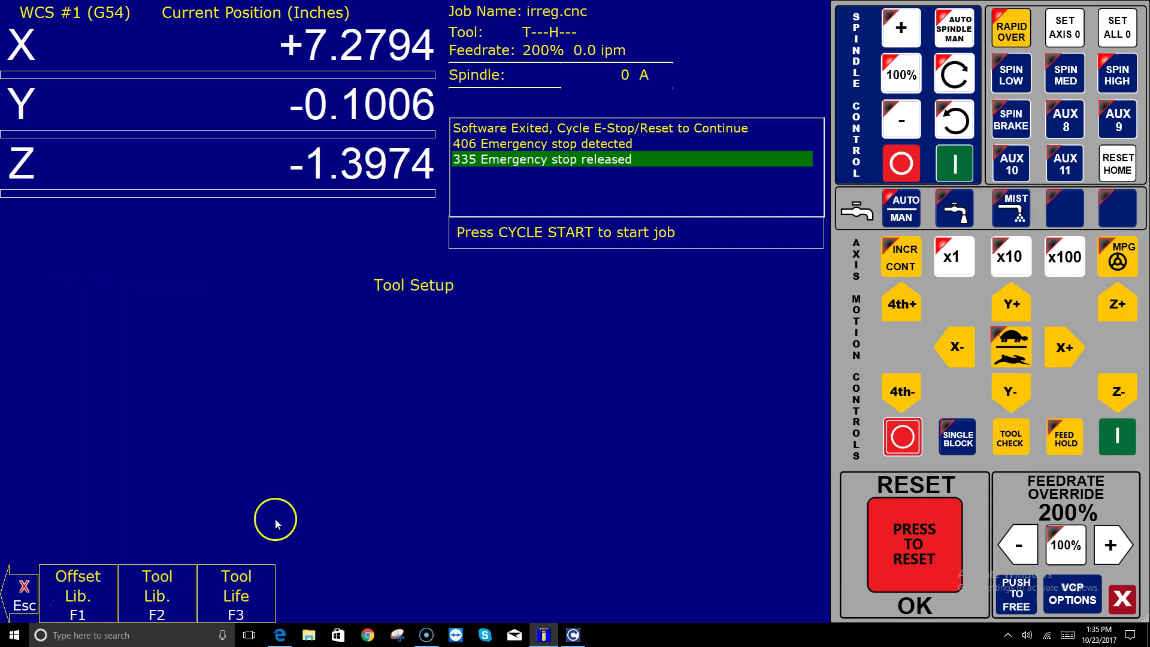
click(158, 585)
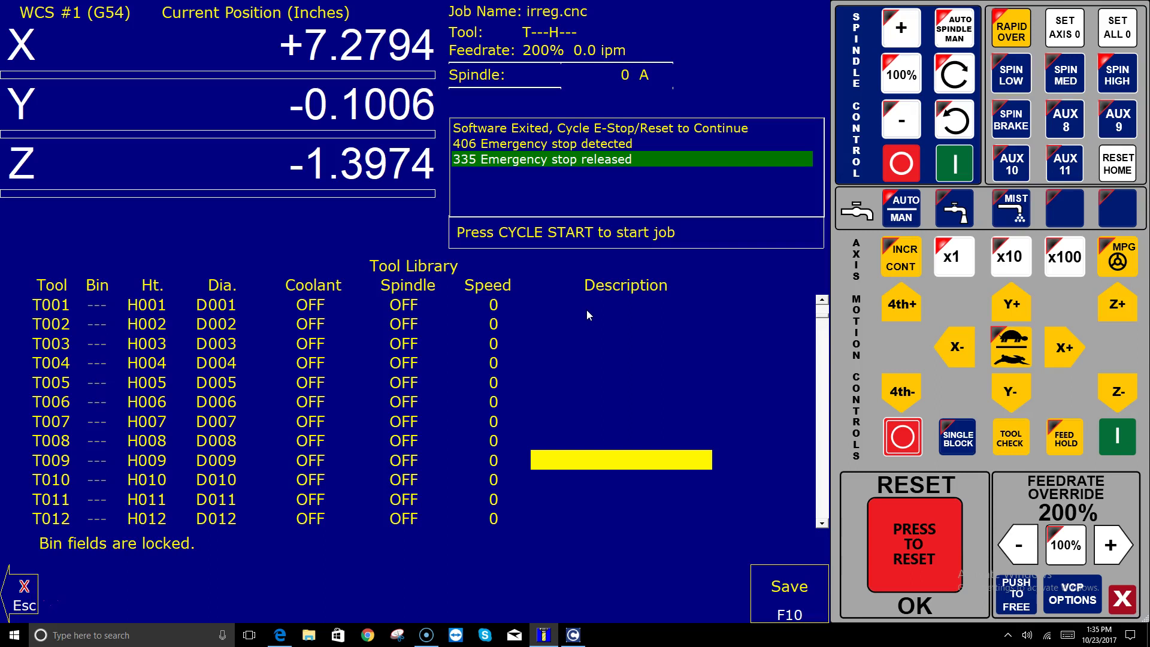
key(Escape)
key(Escape)
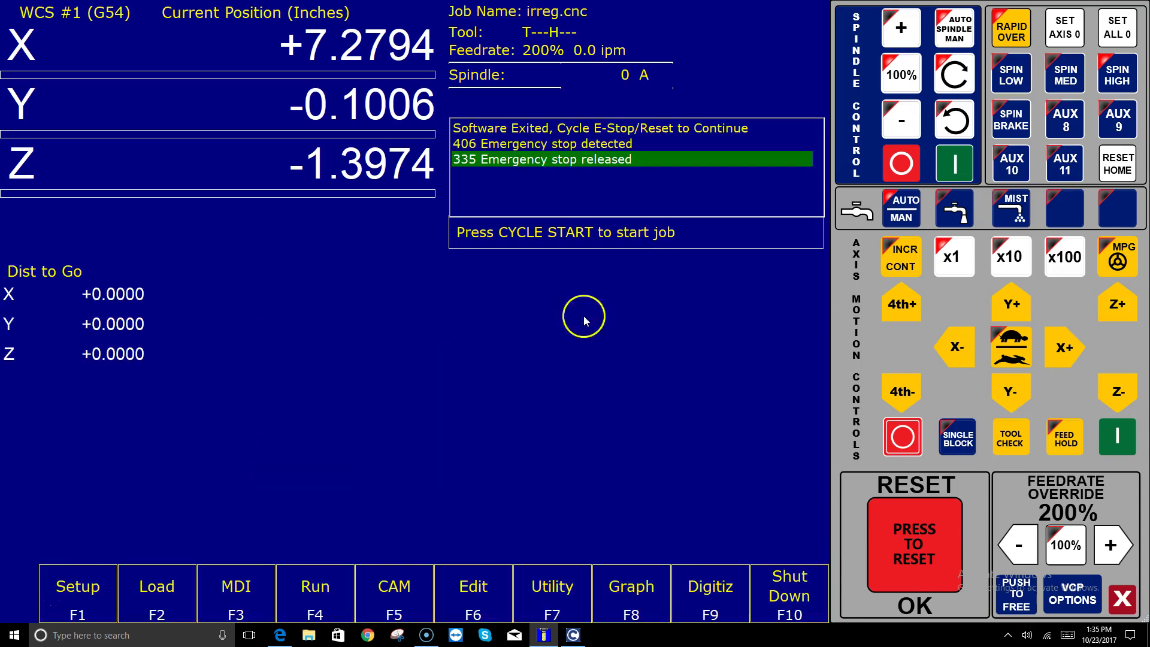
Exit CNC12 and open Local Disk (C:) in File Explorer
click(778, 579)
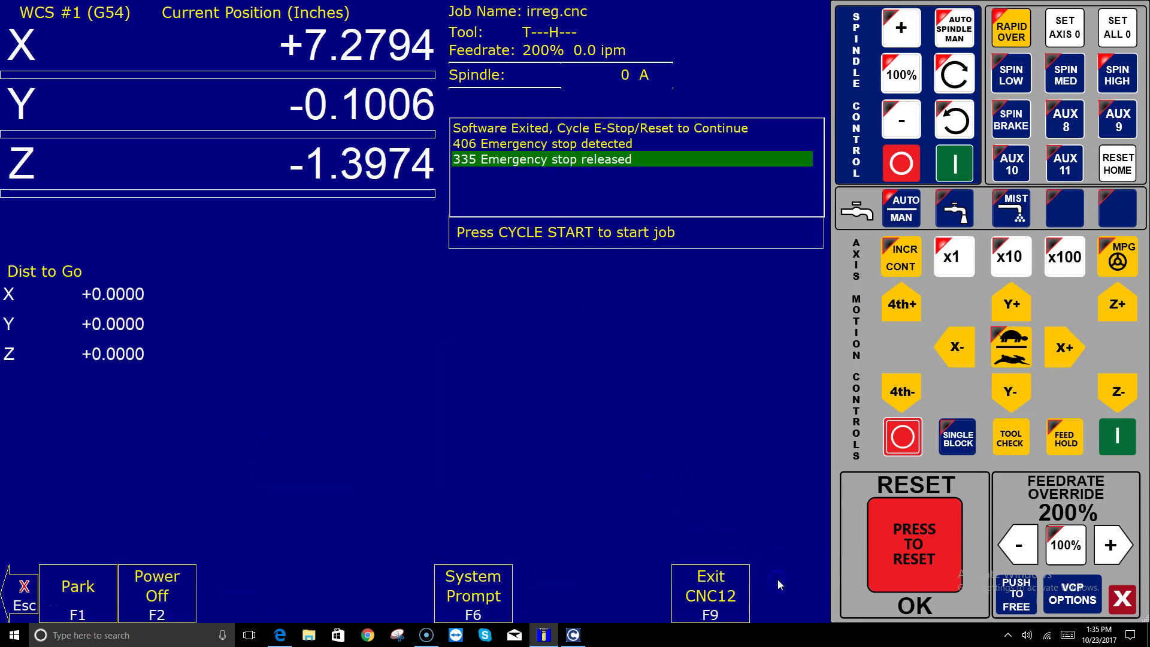
click(729, 595)
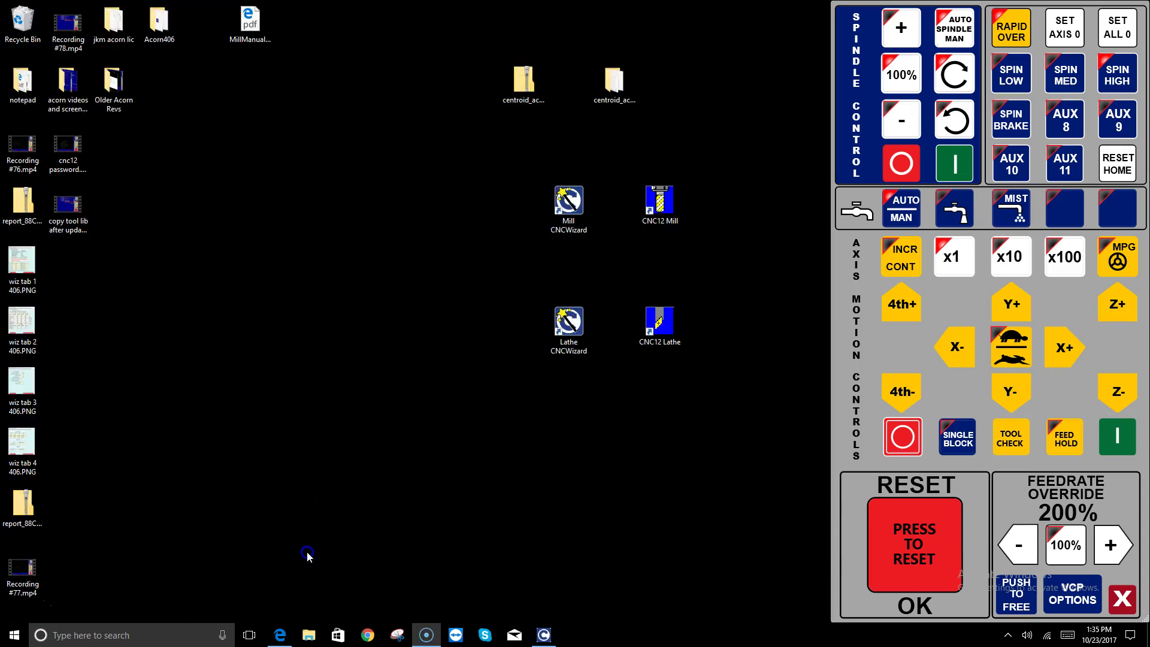
click(310, 635)
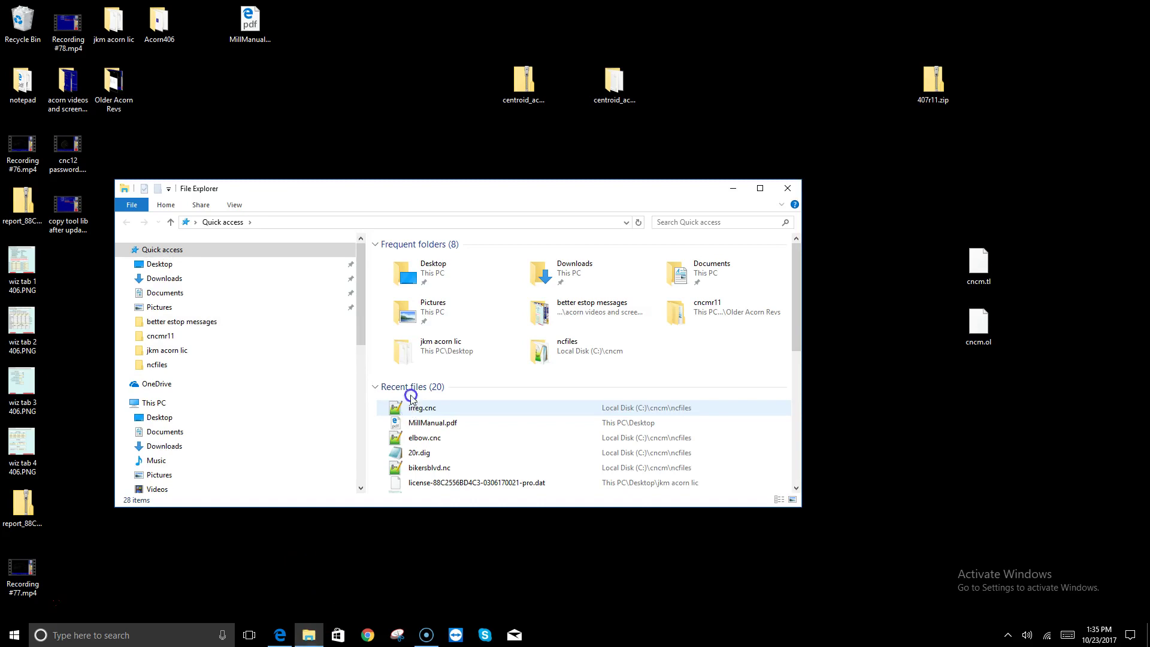
scroll(363, 310, down, 3)
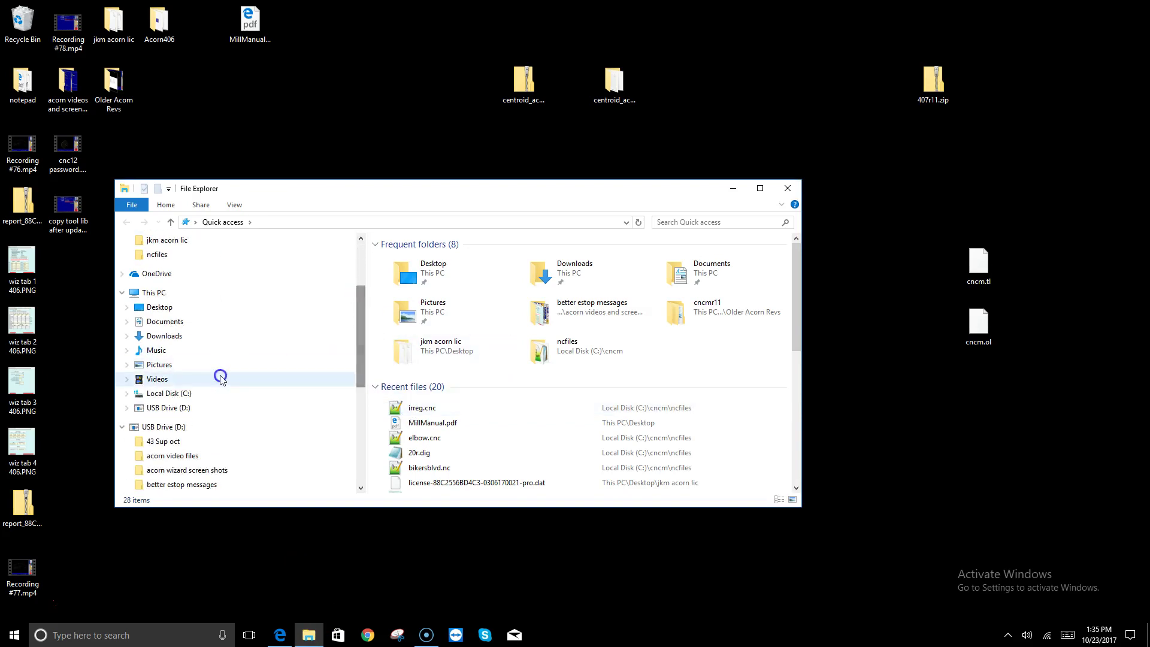
click(191, 393)
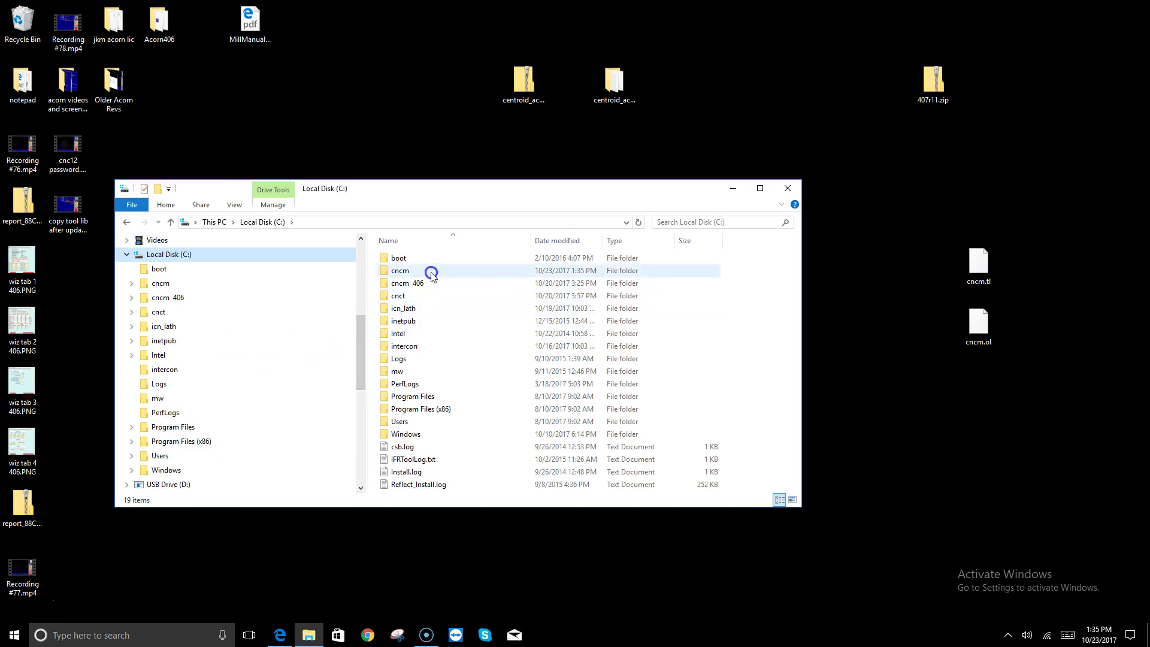
Copy the cncm.ol and cncm.tl files from the old cncm 406 folder on the C: drive
mouse_move(433, 274)
mouse_move(386, 272)
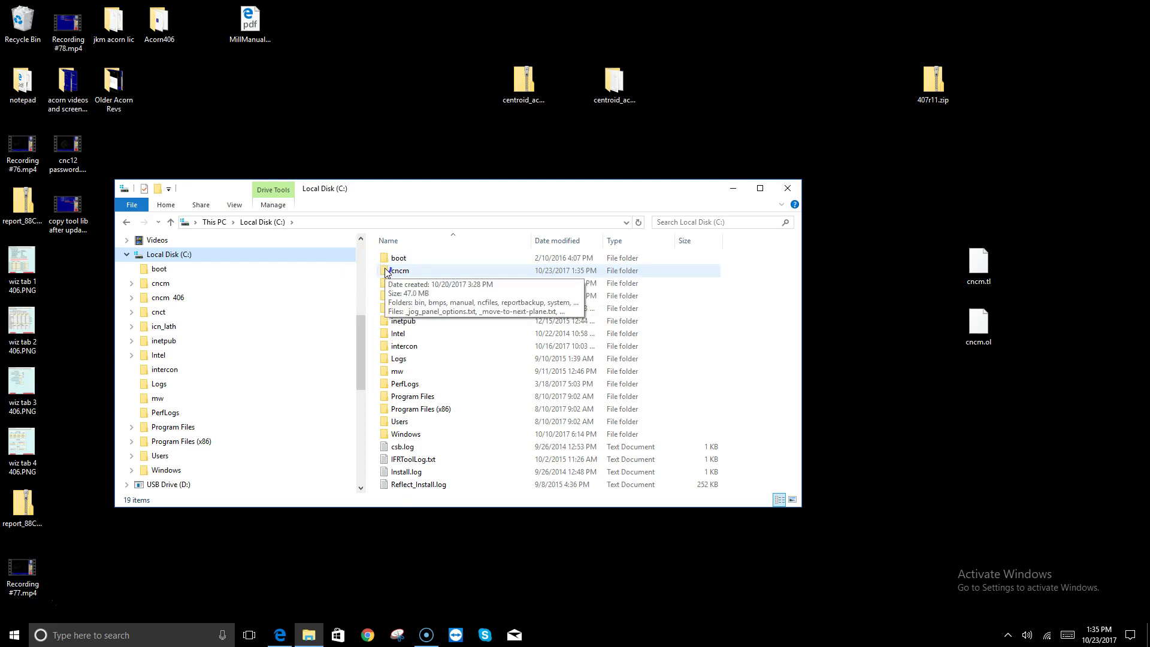
double_click(412, 271)
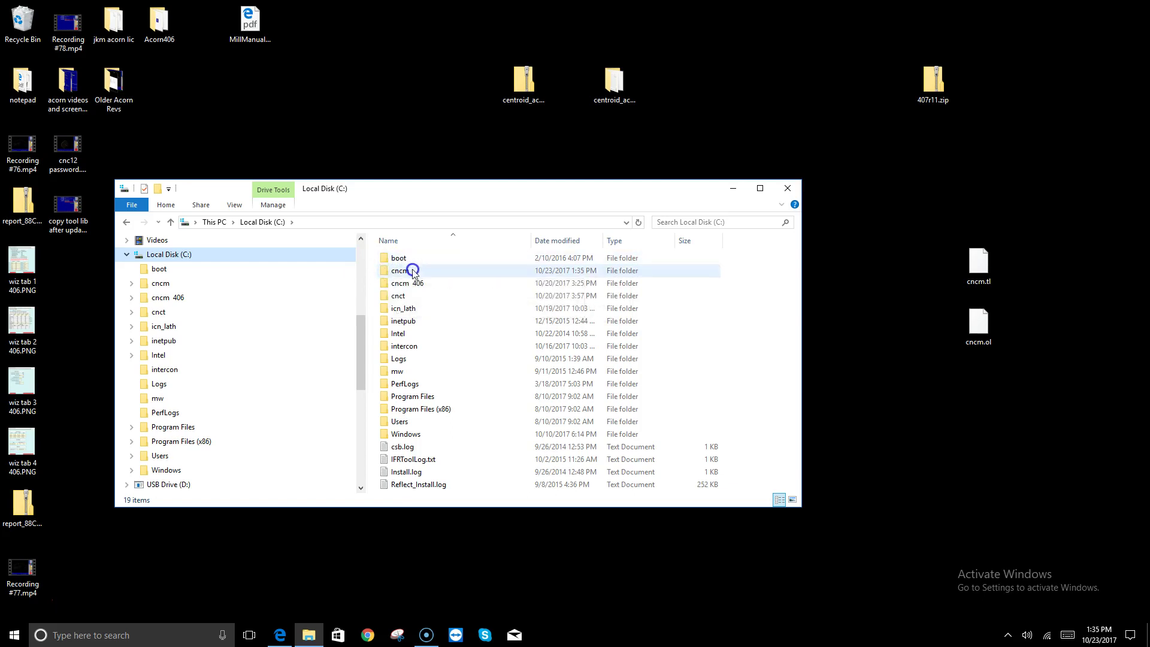
mouse_move(413, 274)
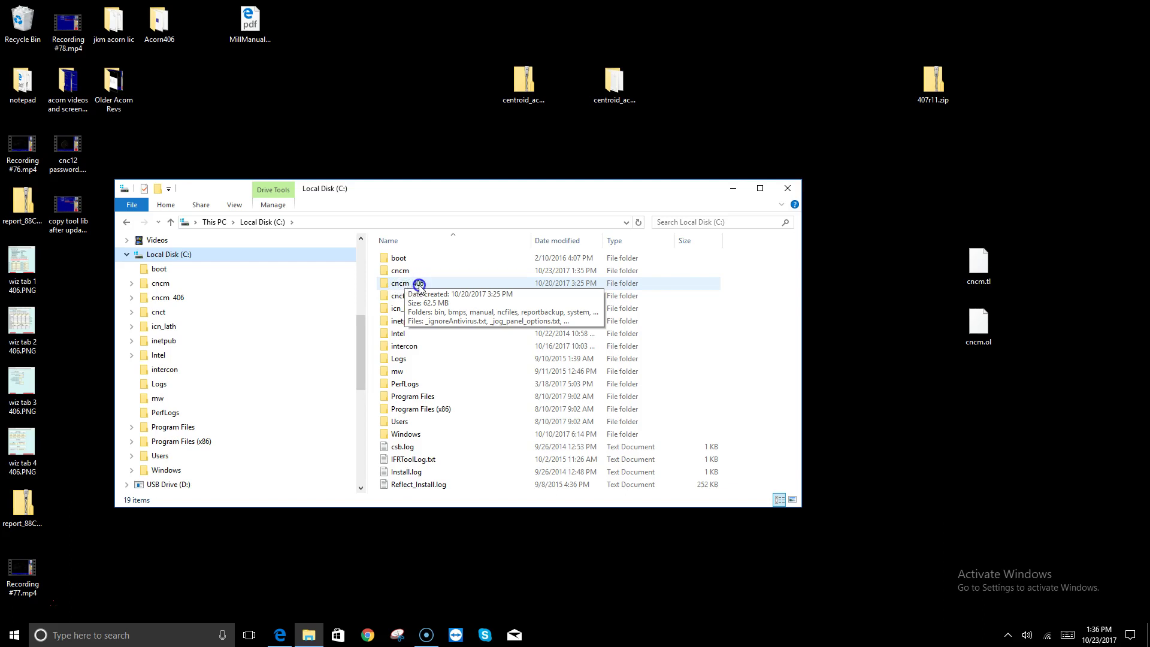
double_click(383, 284)
scroll(464, 367, down, 5)
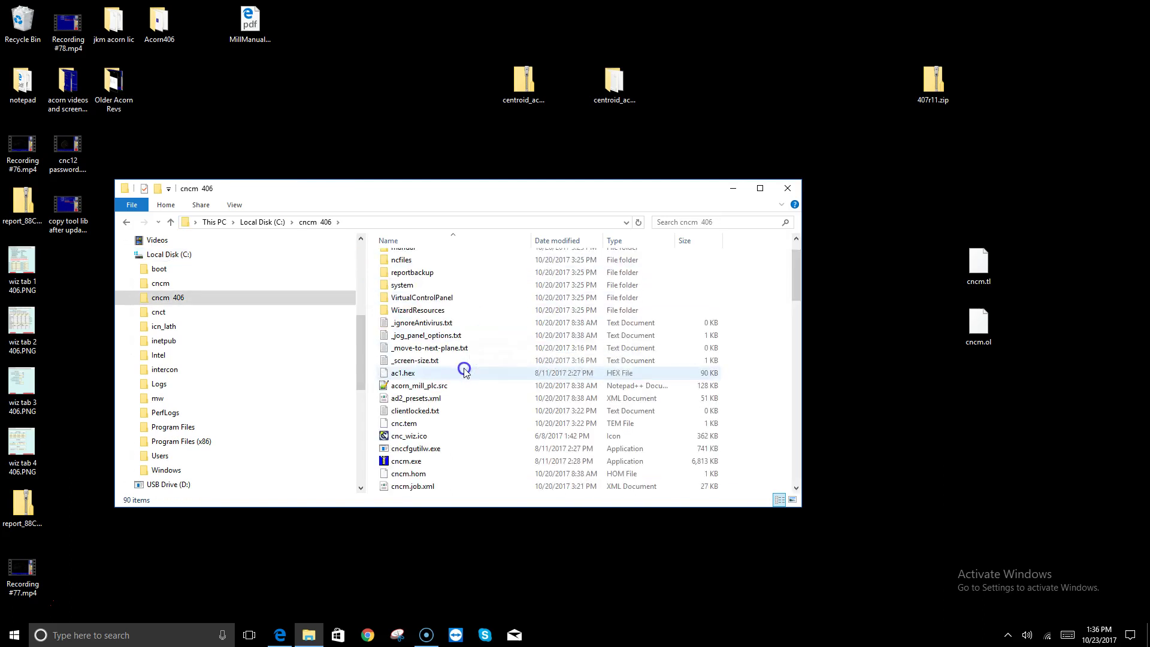
scroll(462, 375, down, 1)
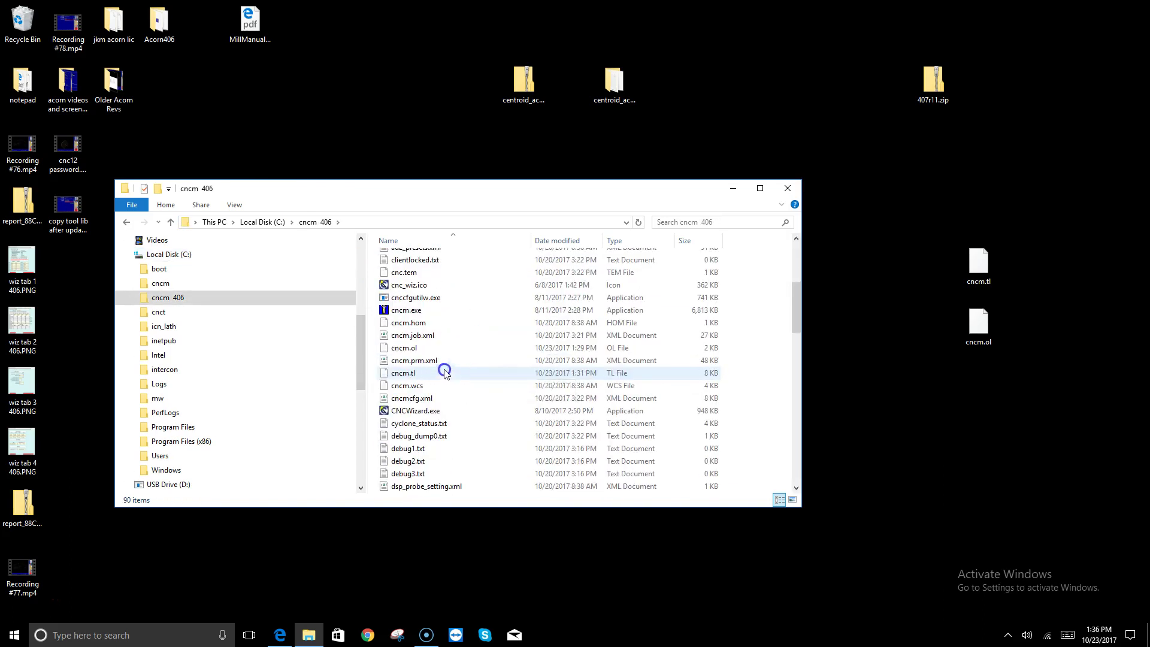
click(418, 351)
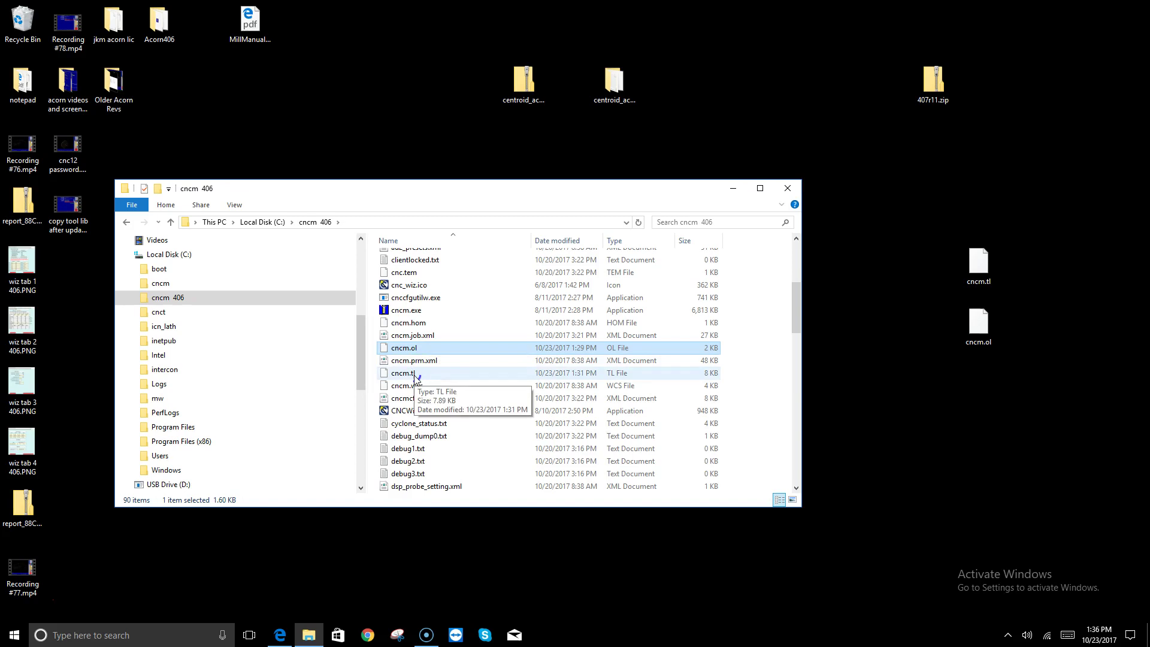
ctrl+click(416, 376)
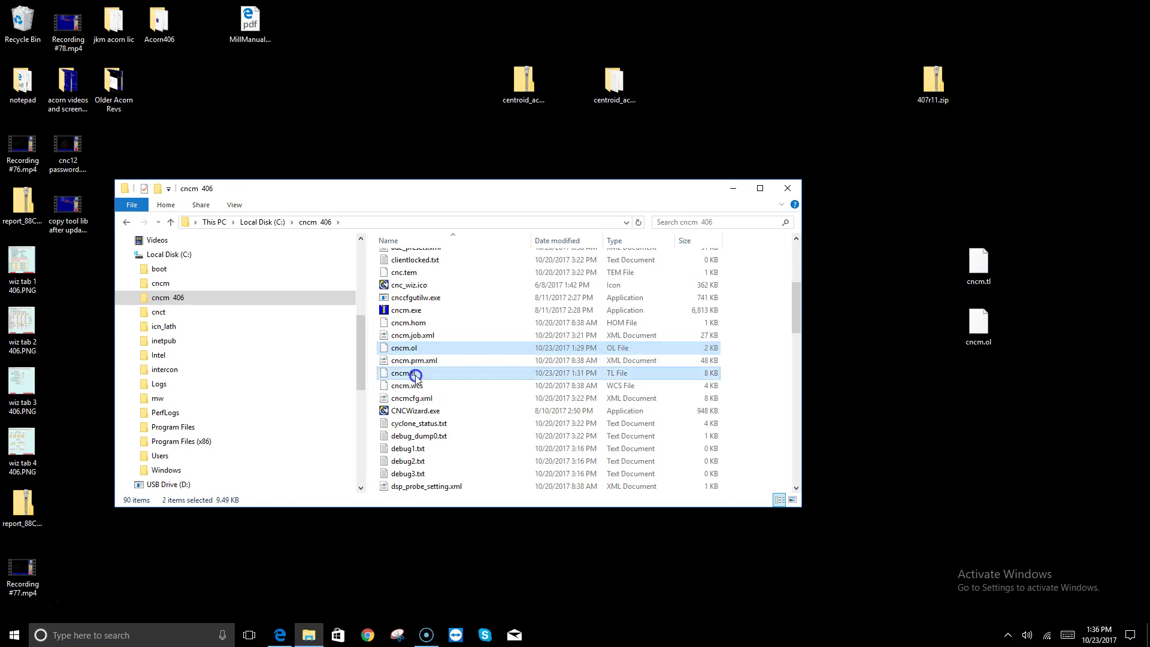
right_click(416, 376)
click(362, 444)
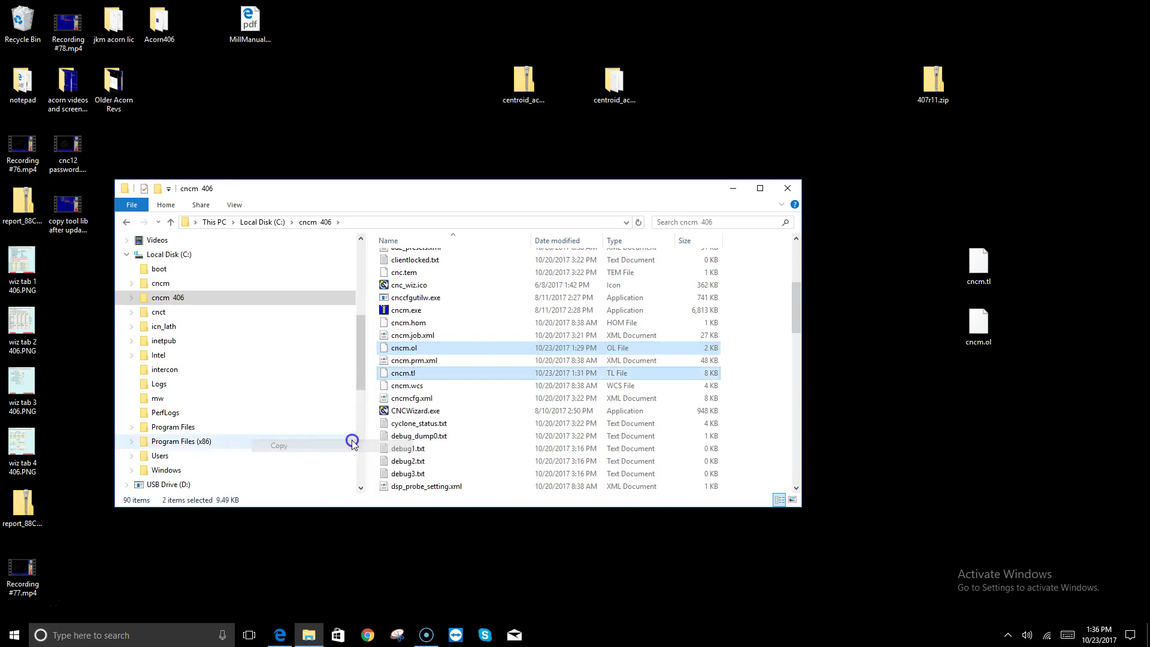
Paste the two copied library files into C:\cncm, replacing the existing ones, and close File Explorer
click(266, 222)
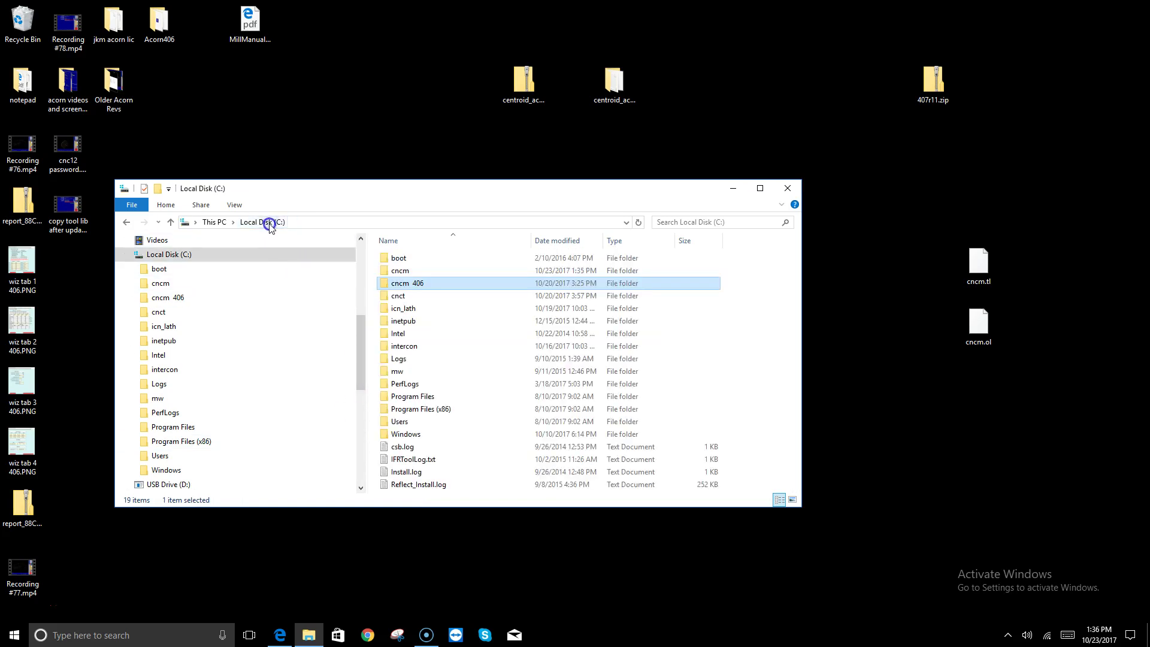
double_click(383, 271)
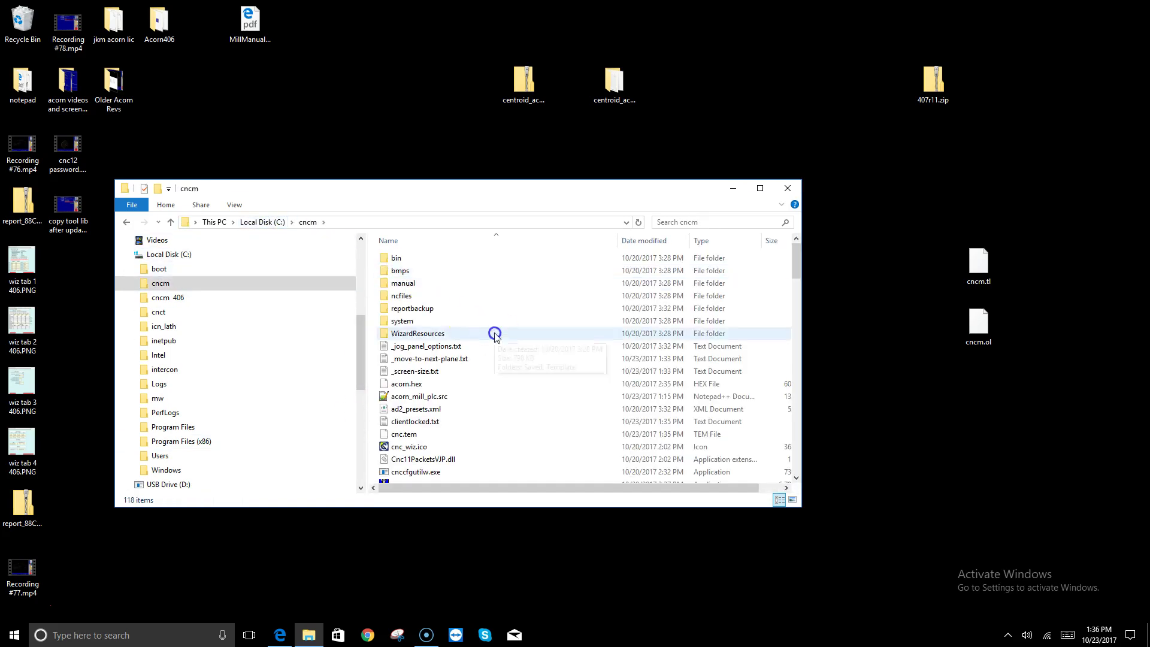
right_click(549, 384)
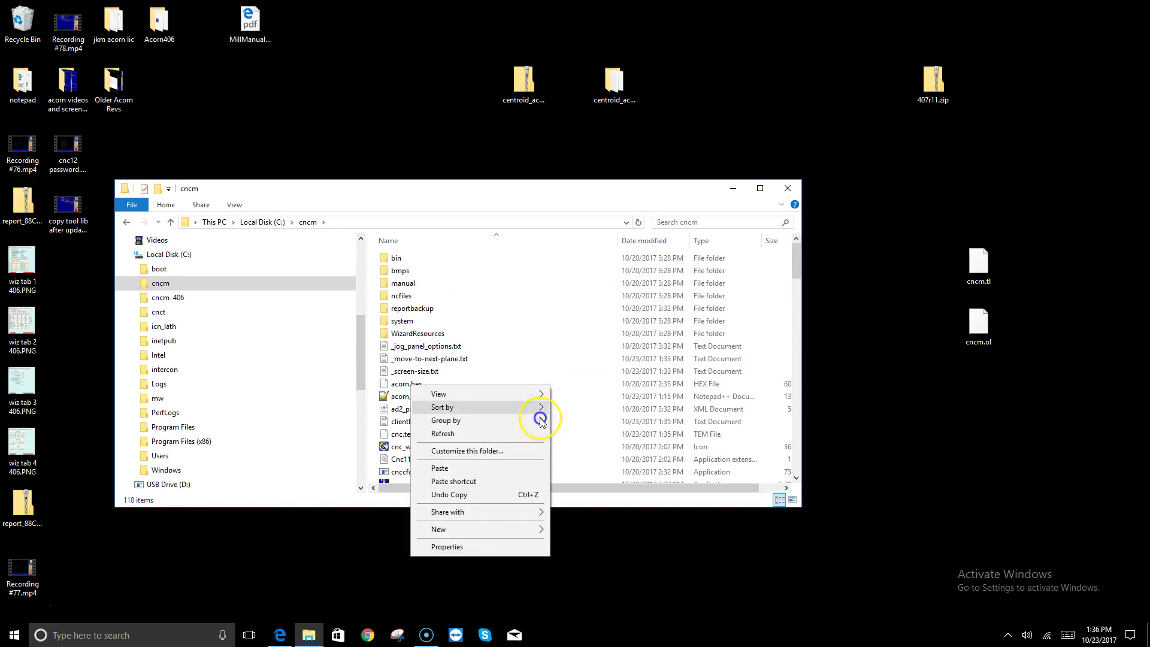
click(517, 469)
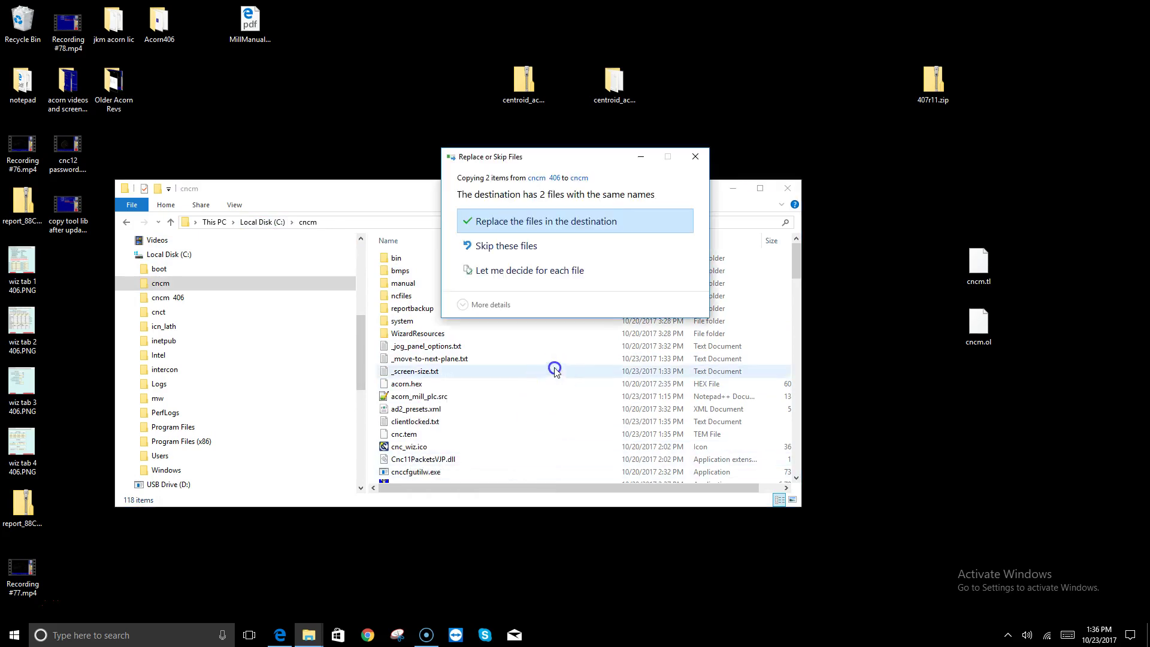
click(569, 224)
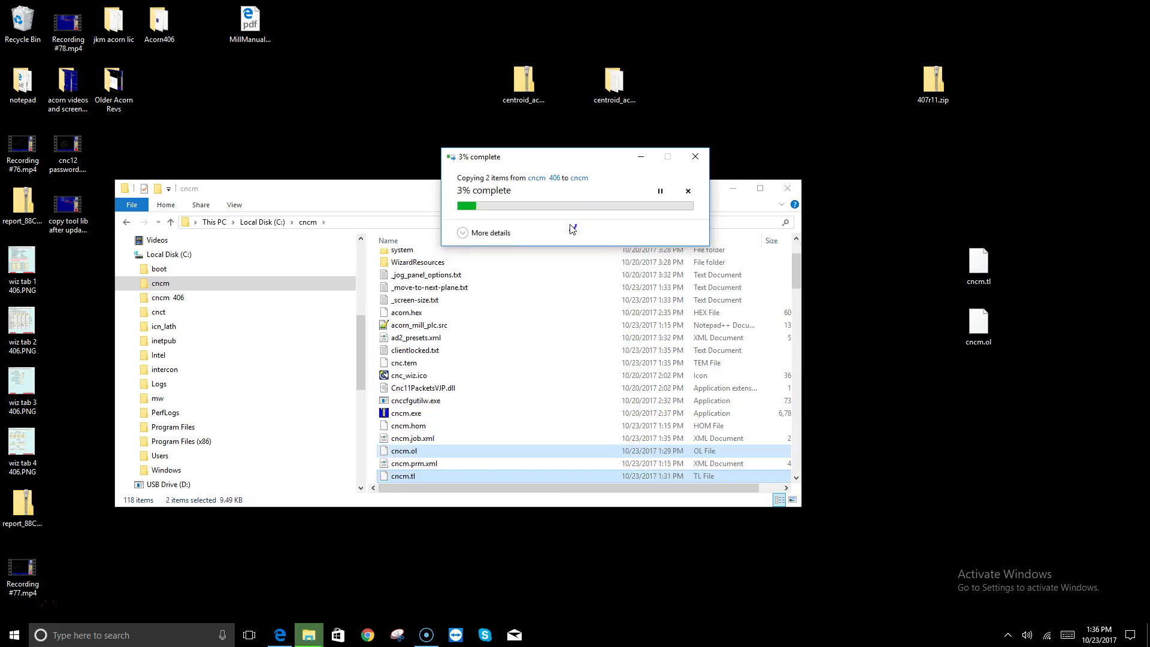
click(789, 189)
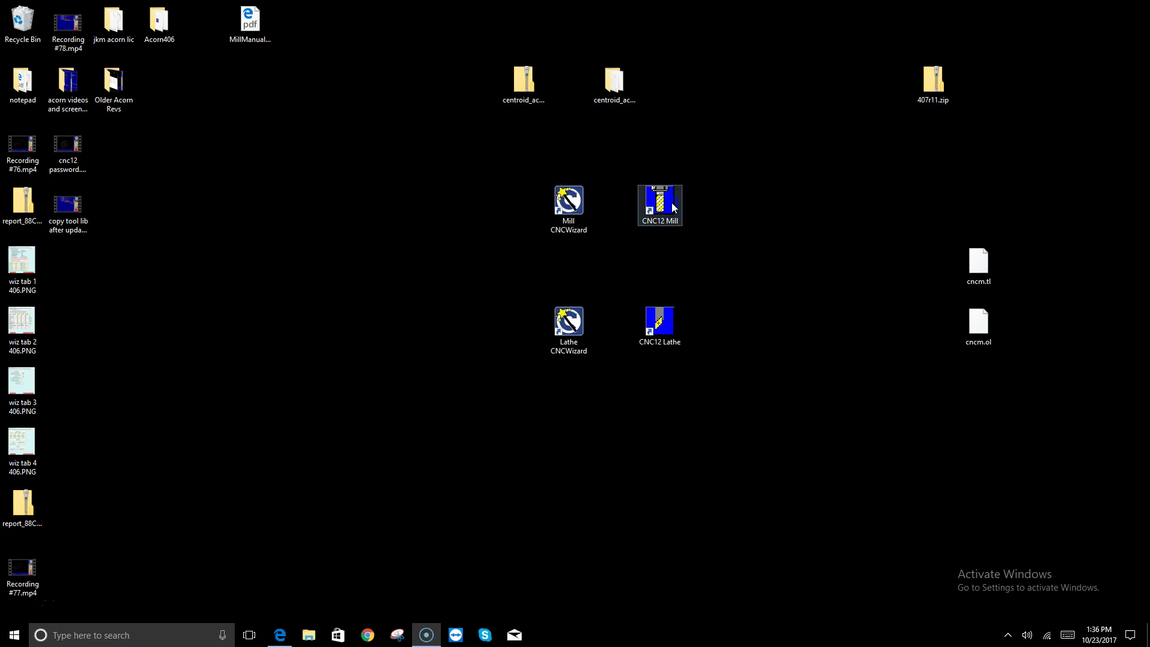
Launch CNC12 Mill from the desktop and cycle the machine reset until it is cleared
double_click(671, 202)
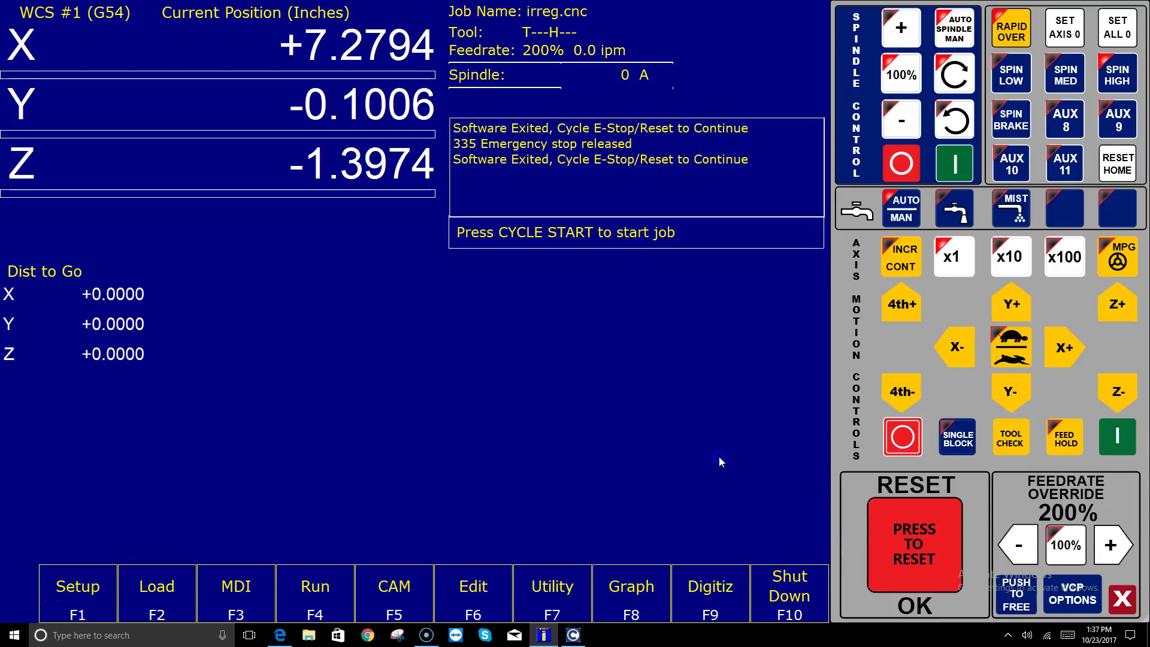
click(638, 335)
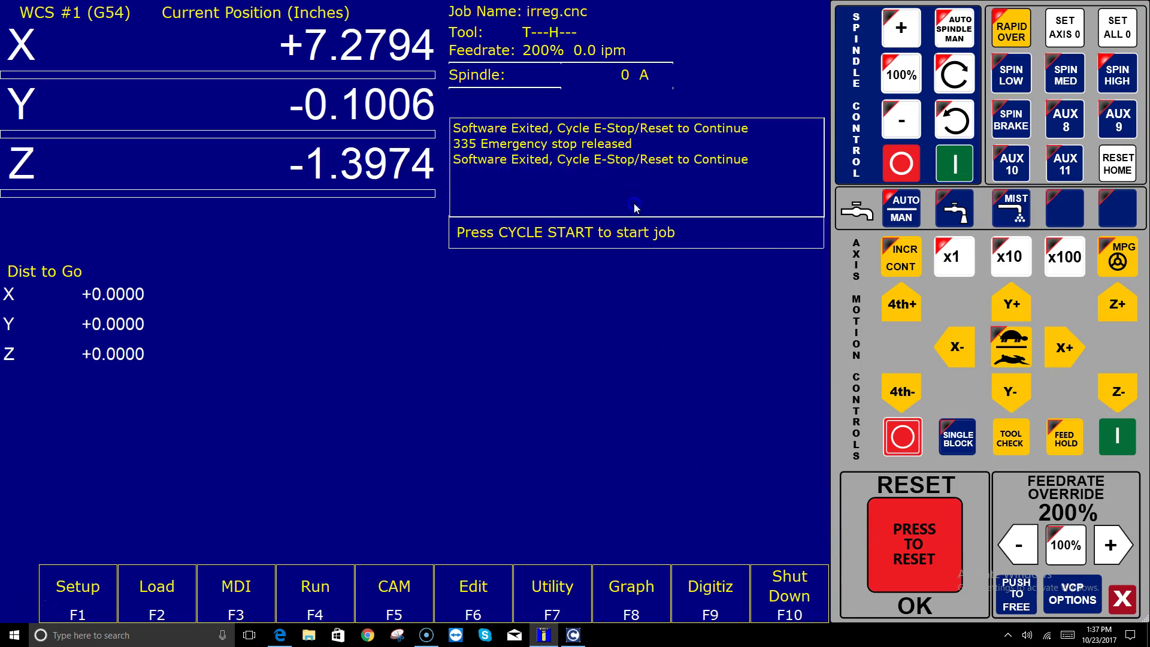
click(763, 505)
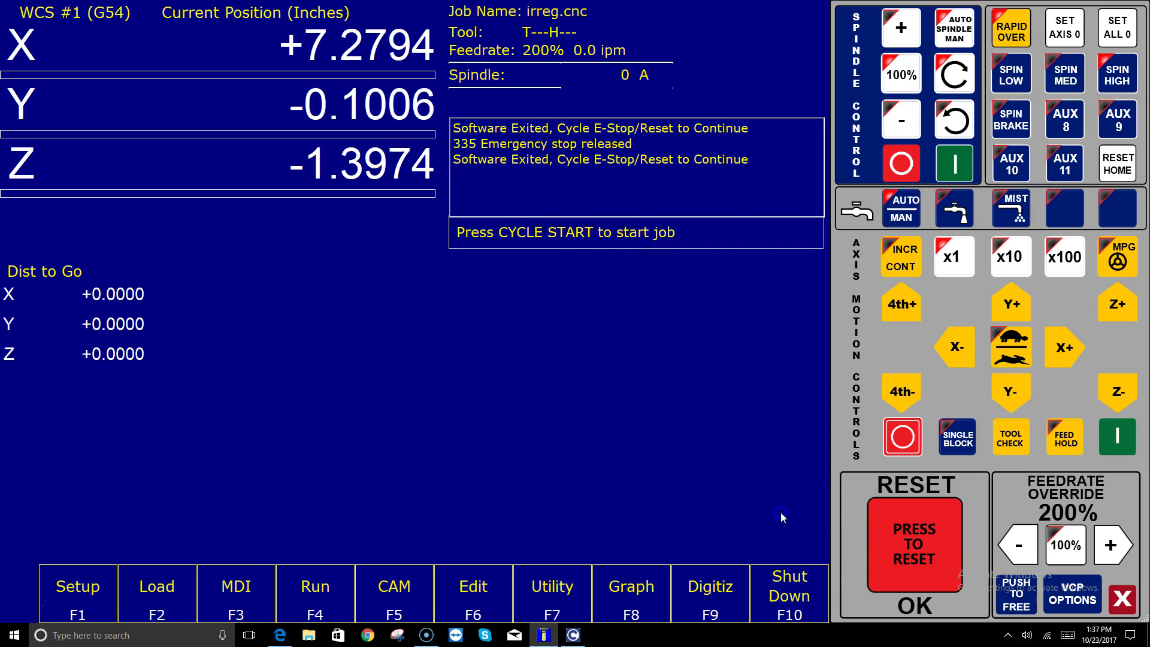
click(900, 529)
click(904, 533)
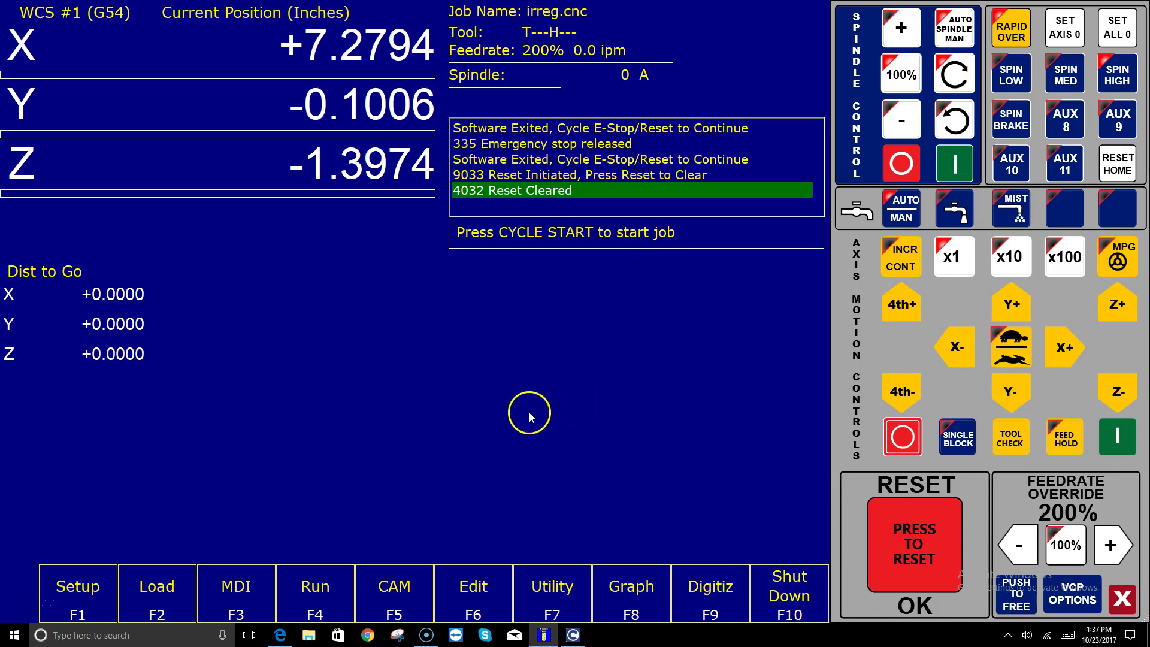
Check the height offsets and diameters in the tool geometry offset library under the tool setup
click(106, 573)
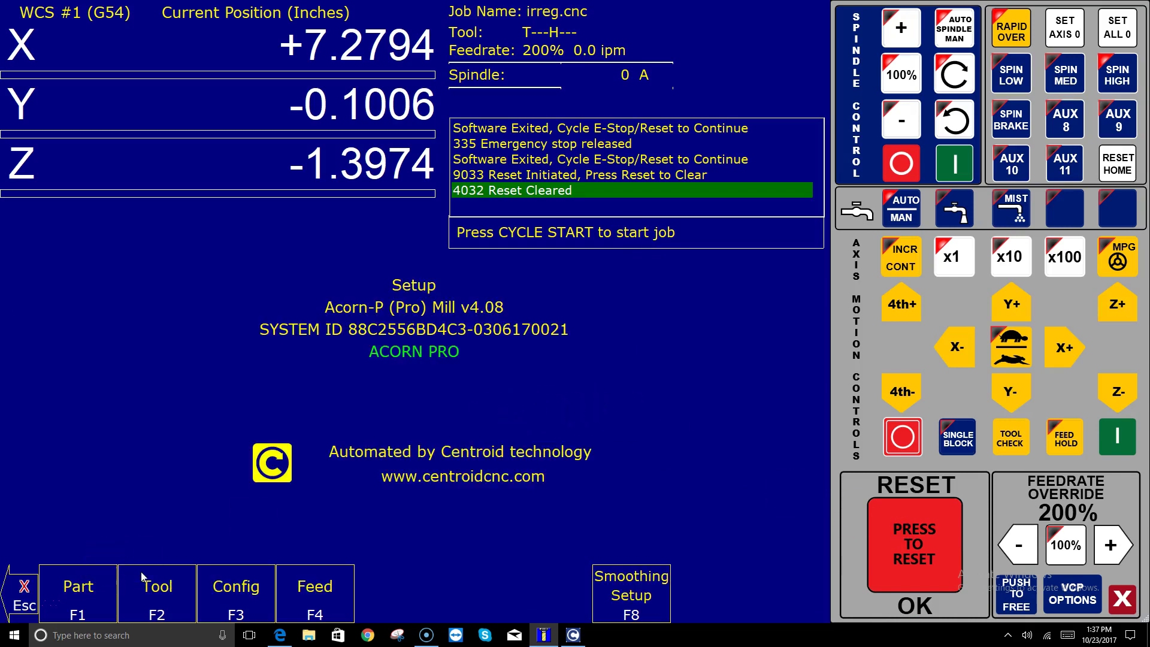
click(143, 577)
click(96, 579)
click(305, 479)
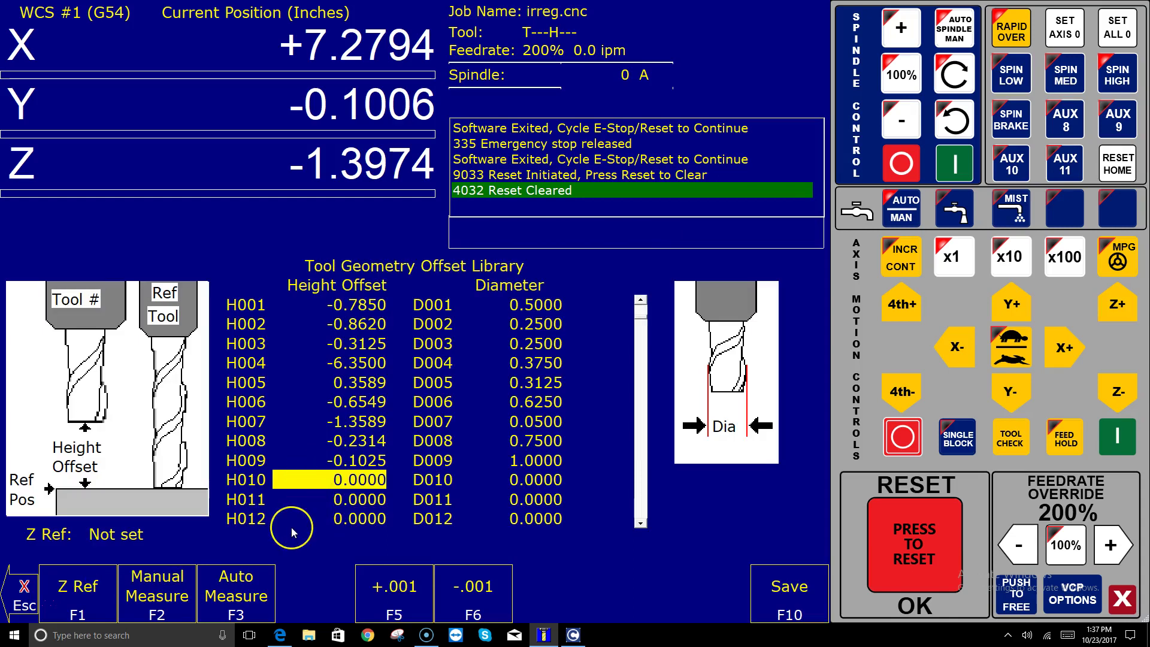
click(275, 538)
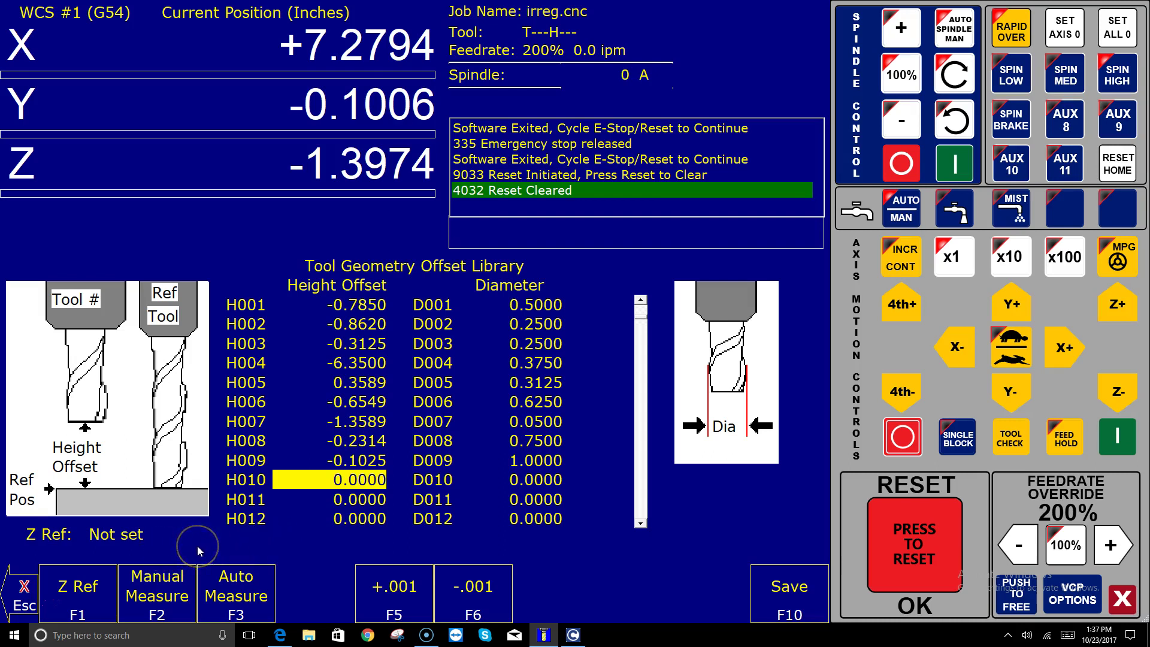
Check the coolant, spindle, speed and description entries in the tool library, and return to the Setup screen
key(Escape)
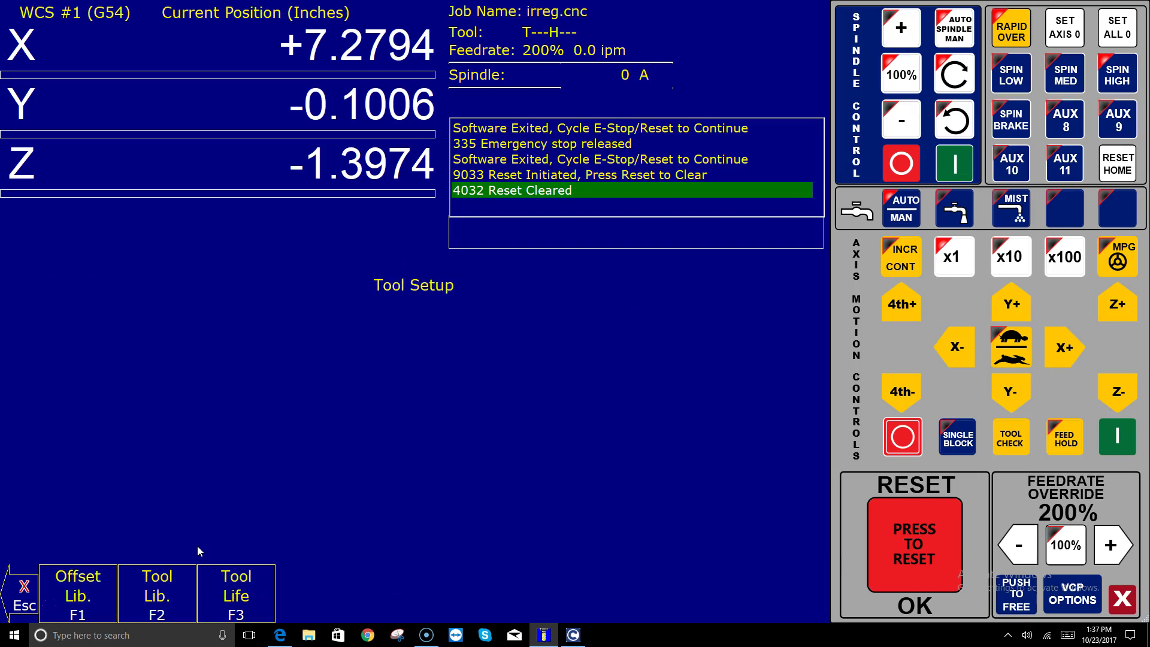
click(171, 576)
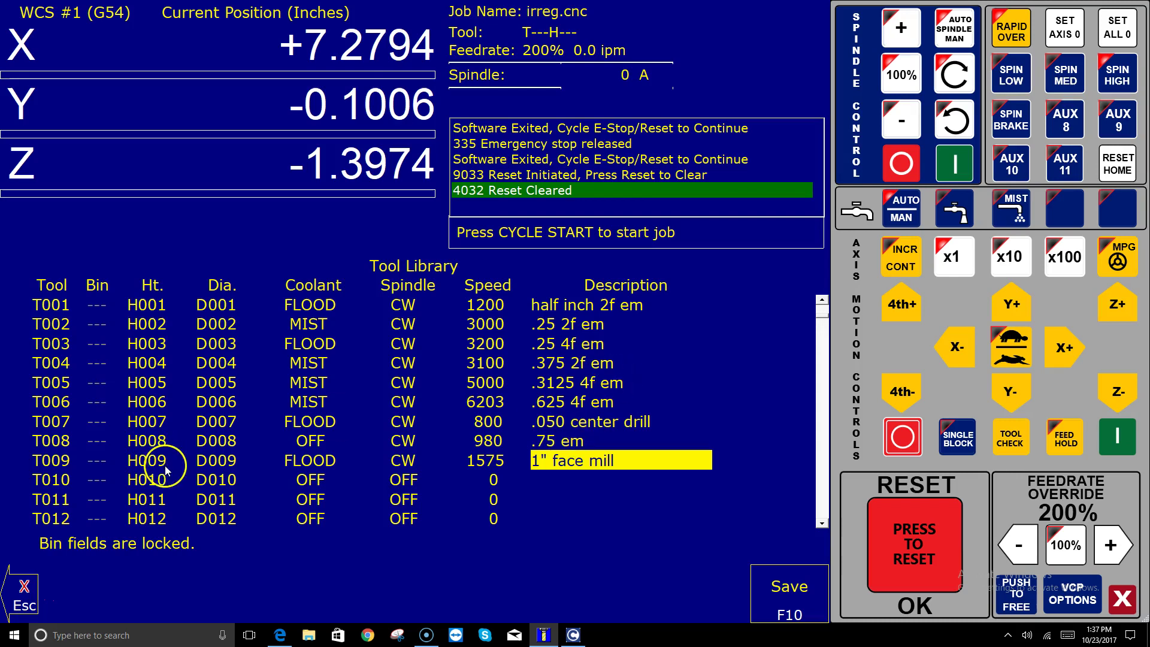
click(27, 589)
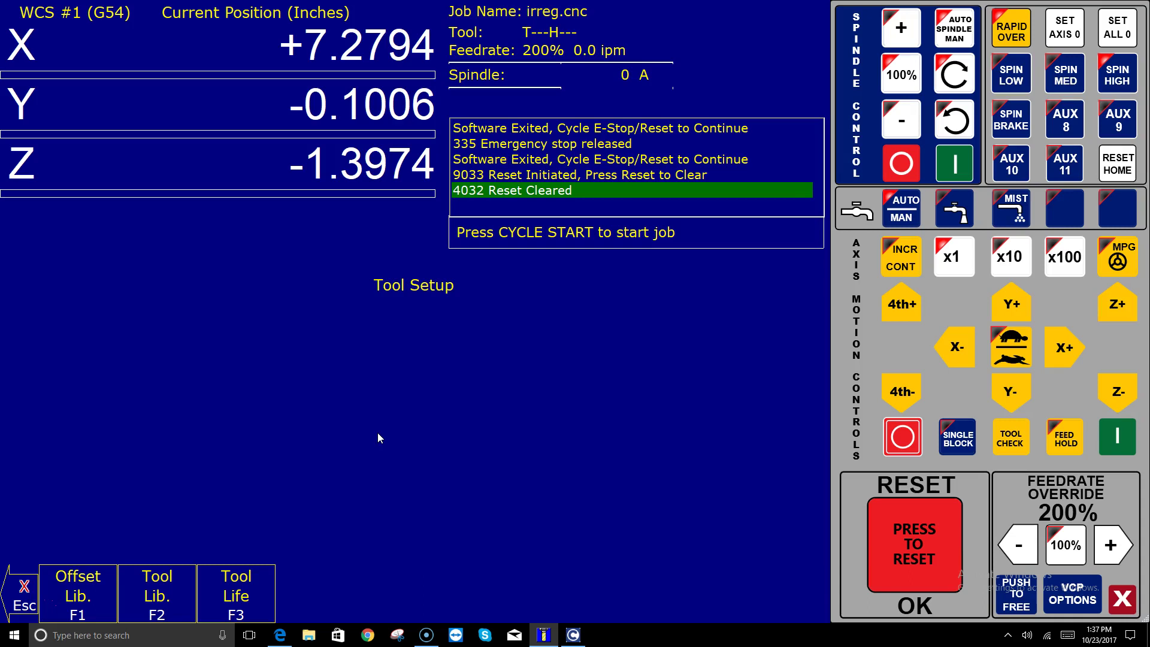
key(Escape)
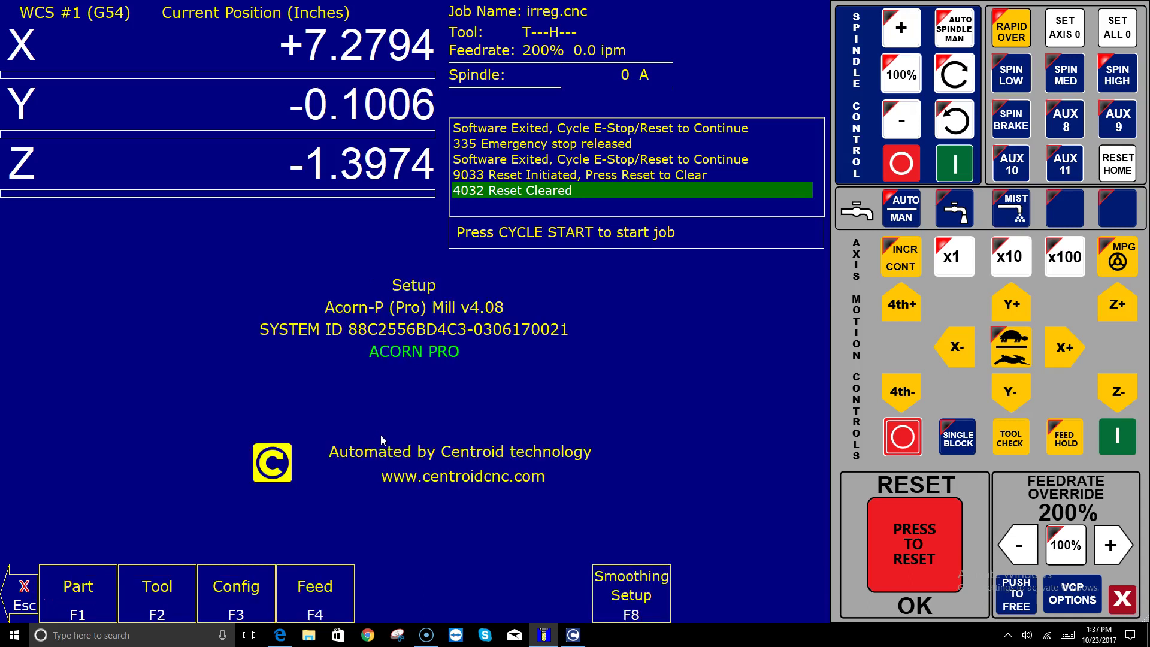